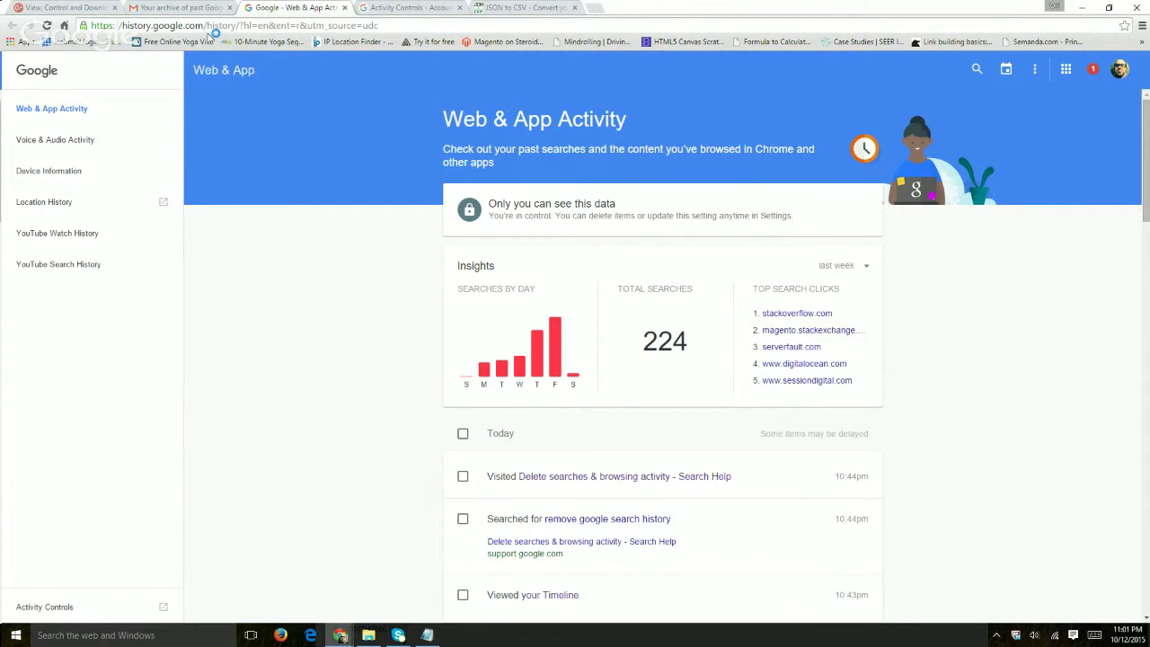
Open Activity Controls, show all controls, and cancel pausing searches and browsing activity
click(1034, 70)
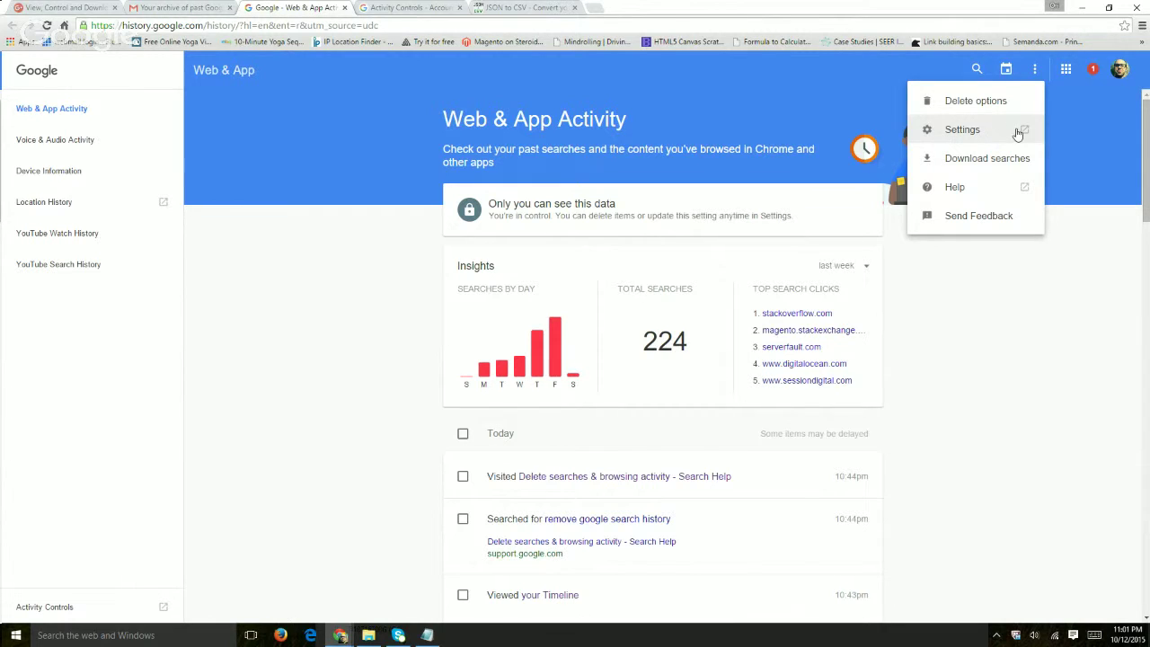
click(417, 8)
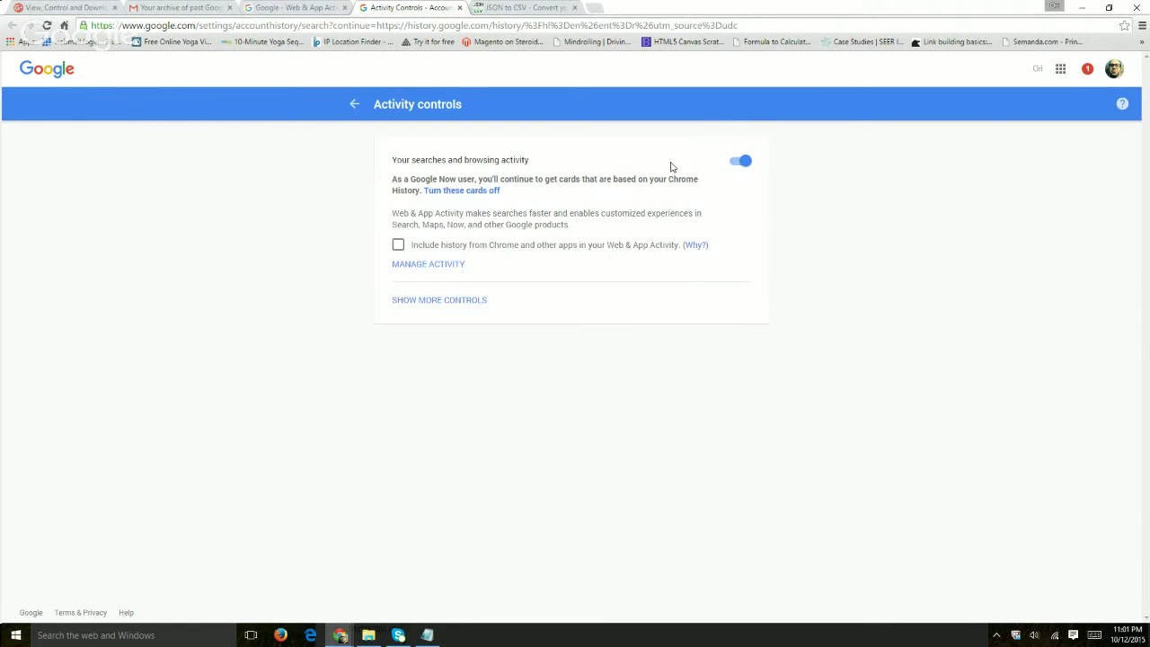
click(424, 302)
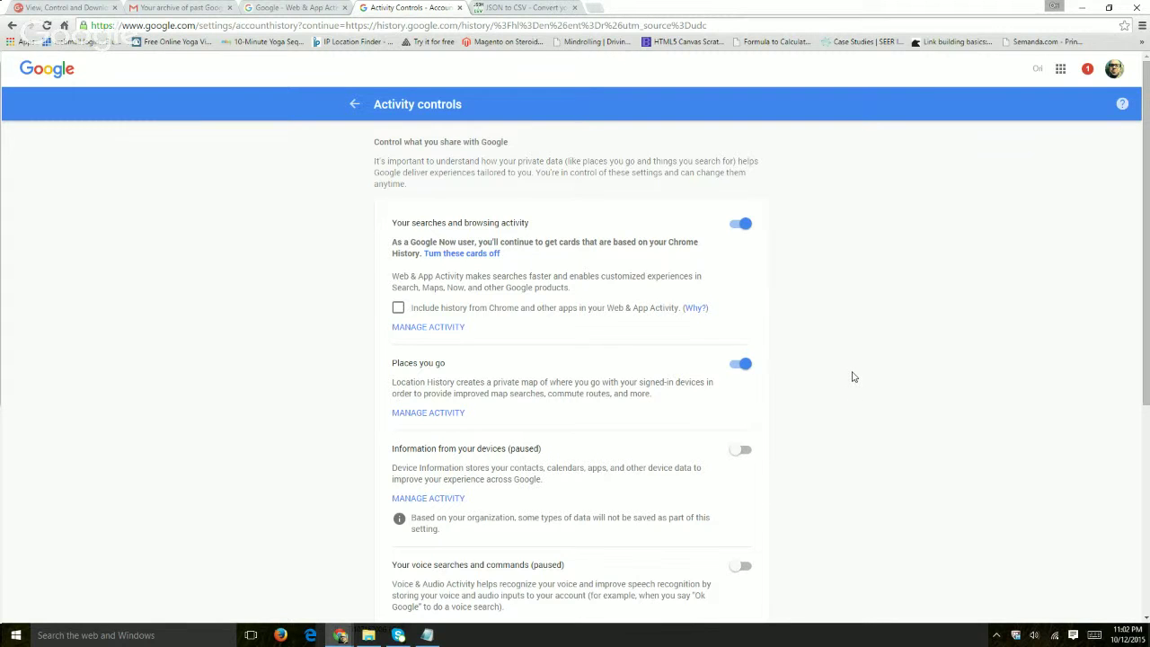
scroll(853, 378, down, 4)
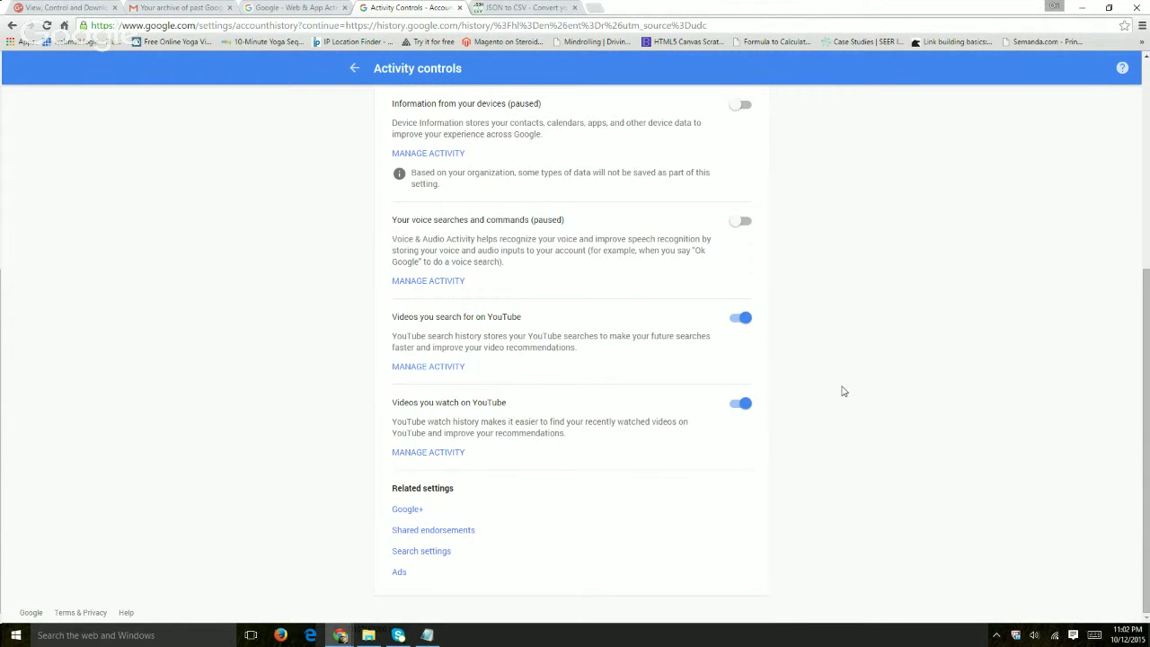
scroll(844, 391, up, 5)
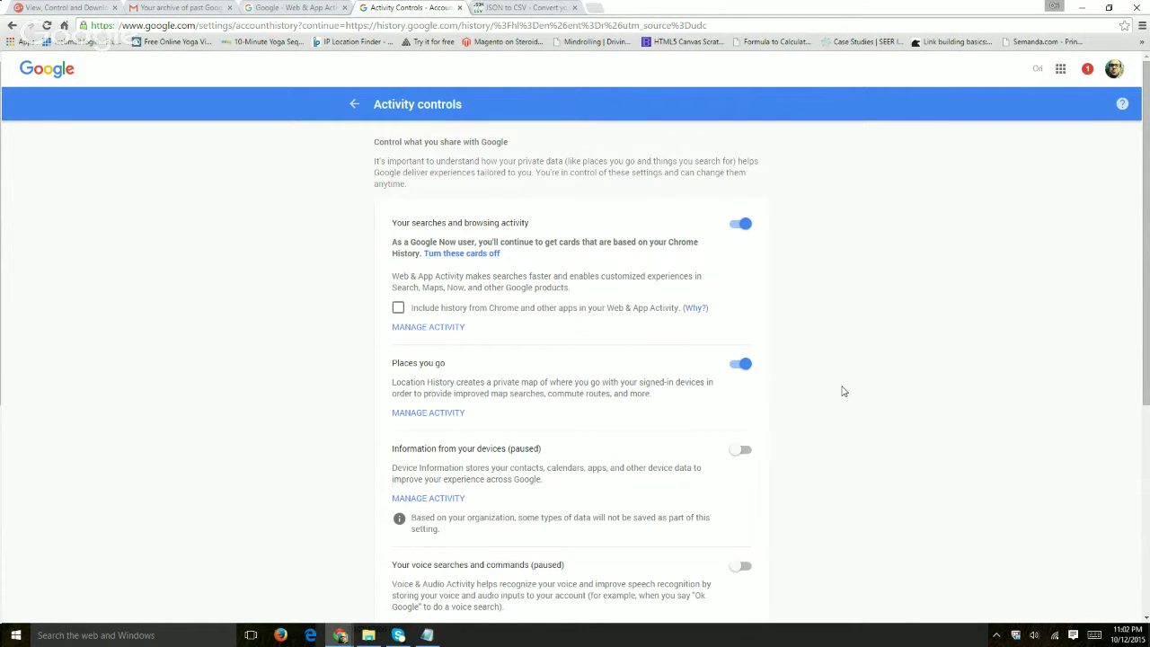
click(742, 224)
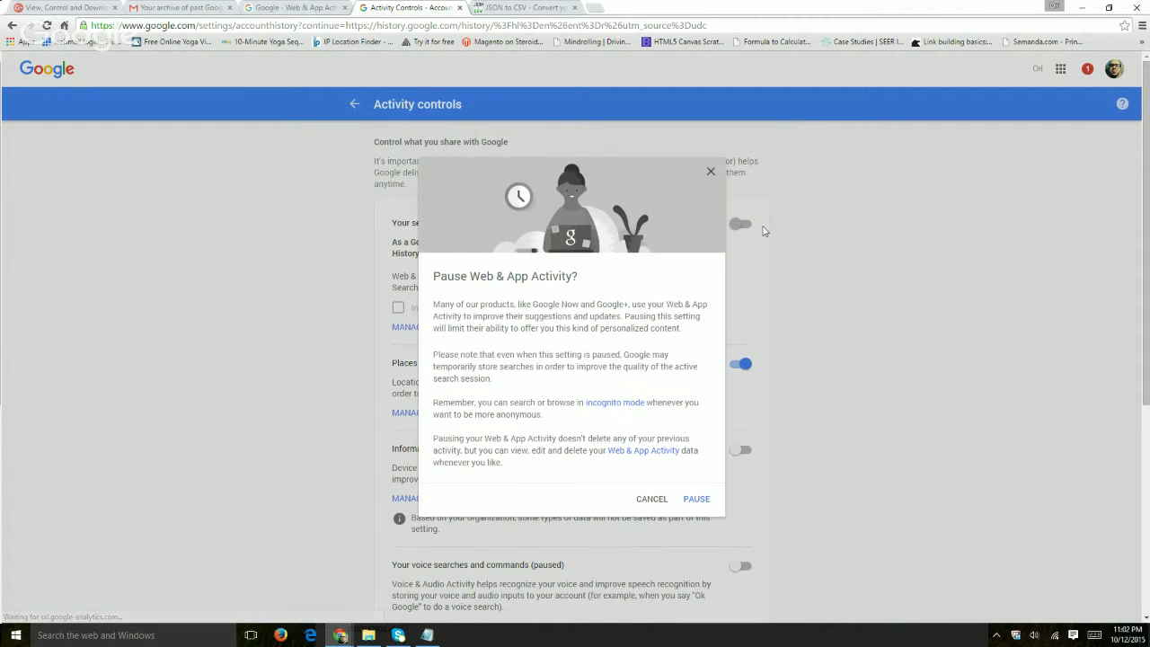
click(652, 502)
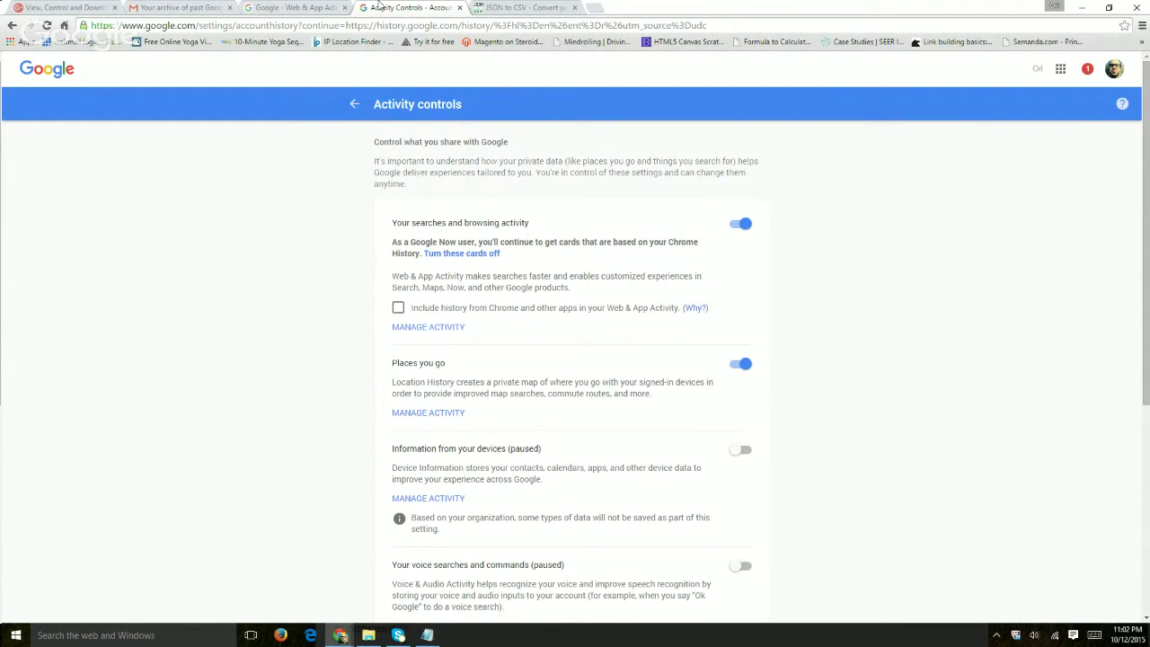
Return to the Web & App Activity history and select then deselect today's activity
click(316, 6)
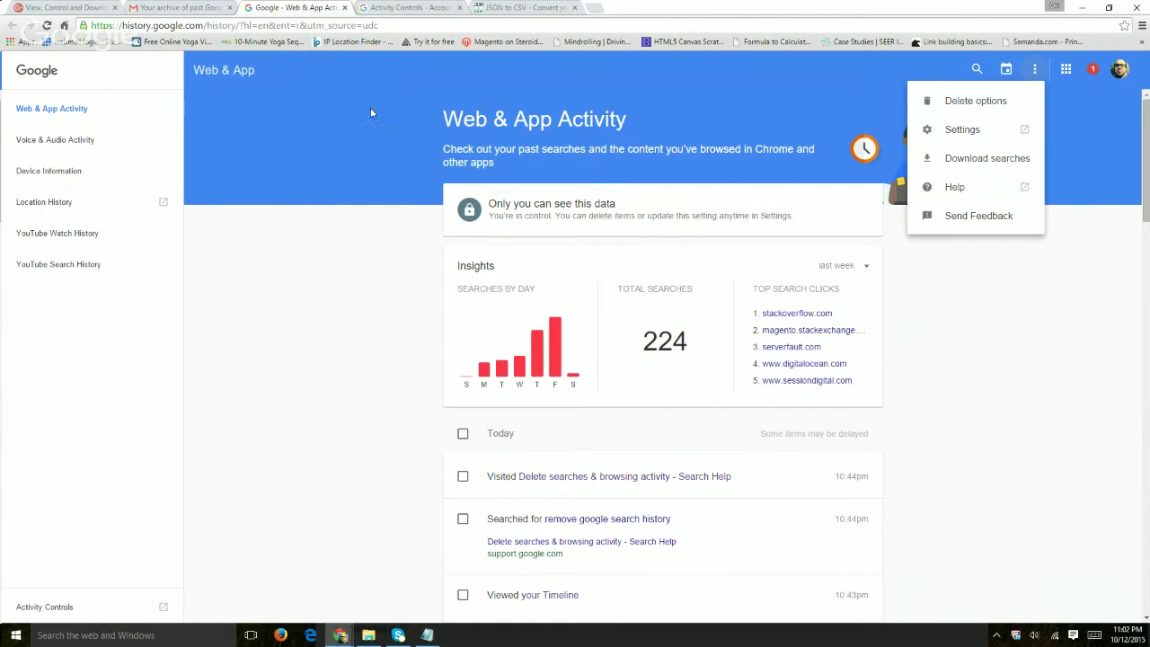
click(1018, 236)
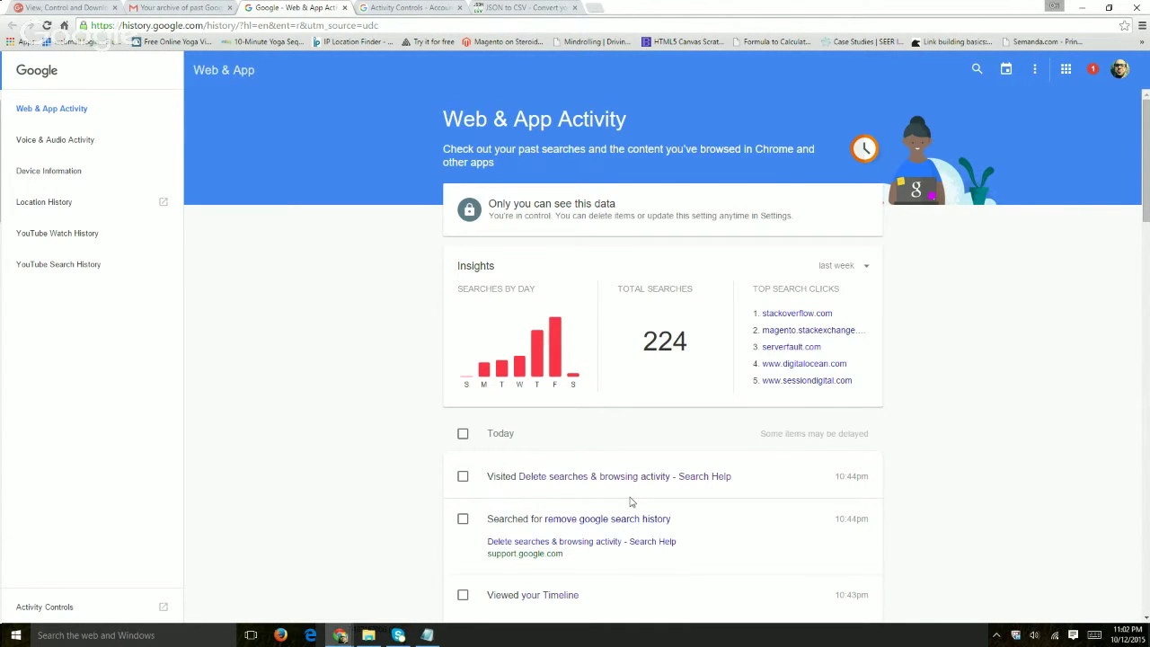
click(464, 436)
click(463, 436)
click(462, 435)
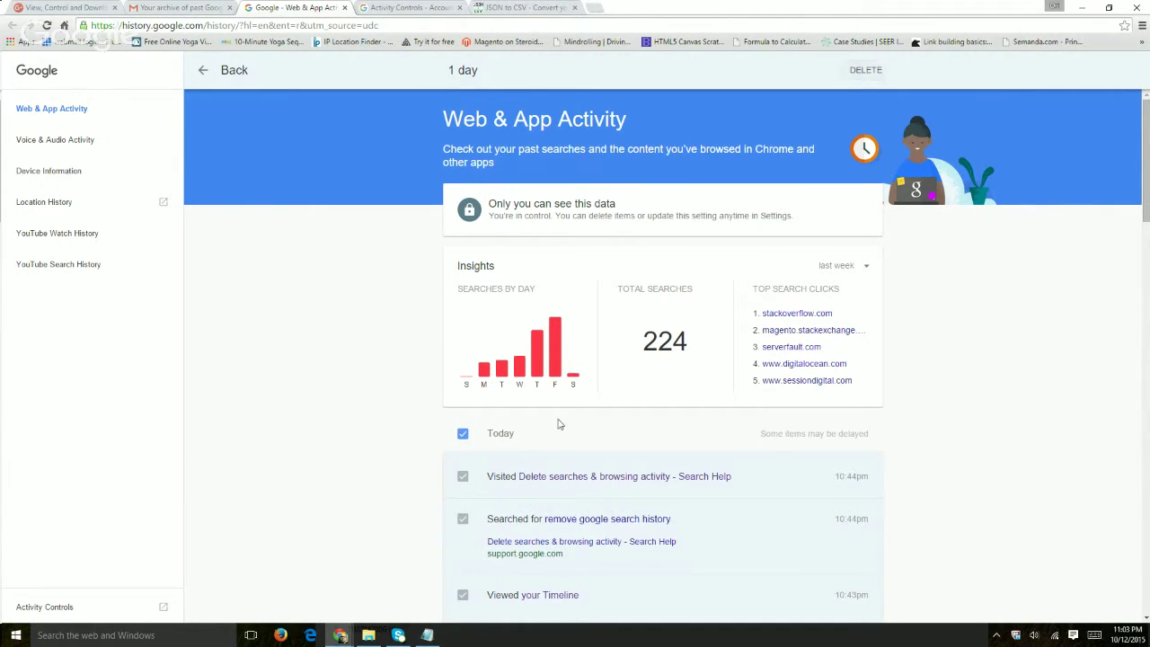
click(463, 434)
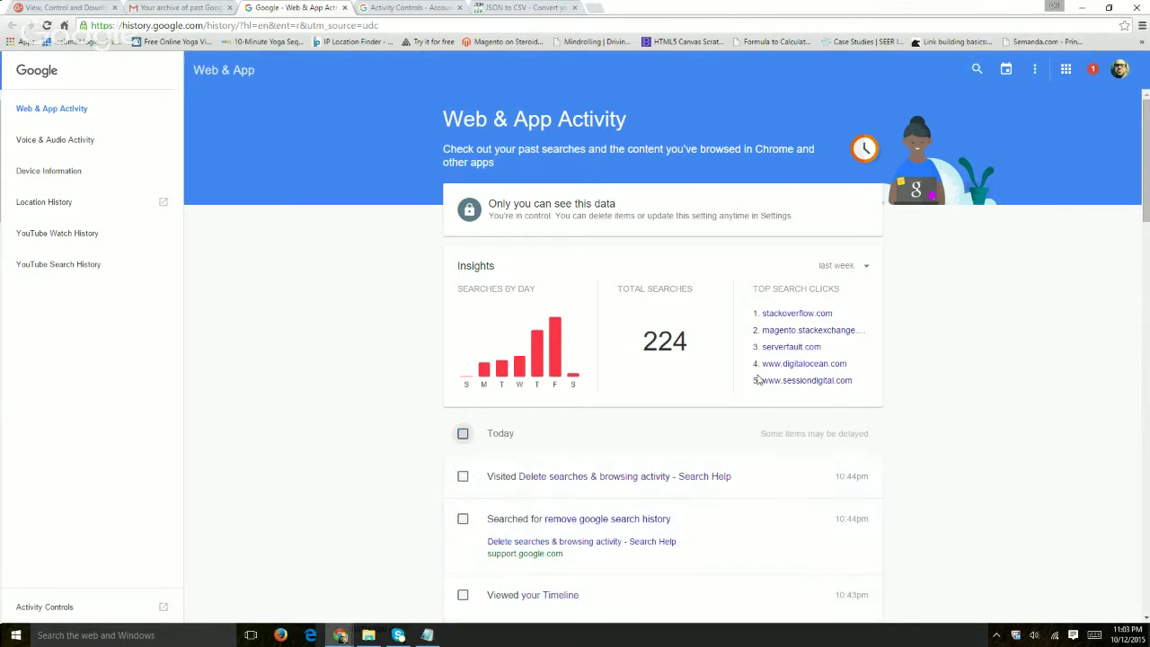
Review the Advanced deletion time ranges, then dismiss them without choosing one
click(1035, 71)
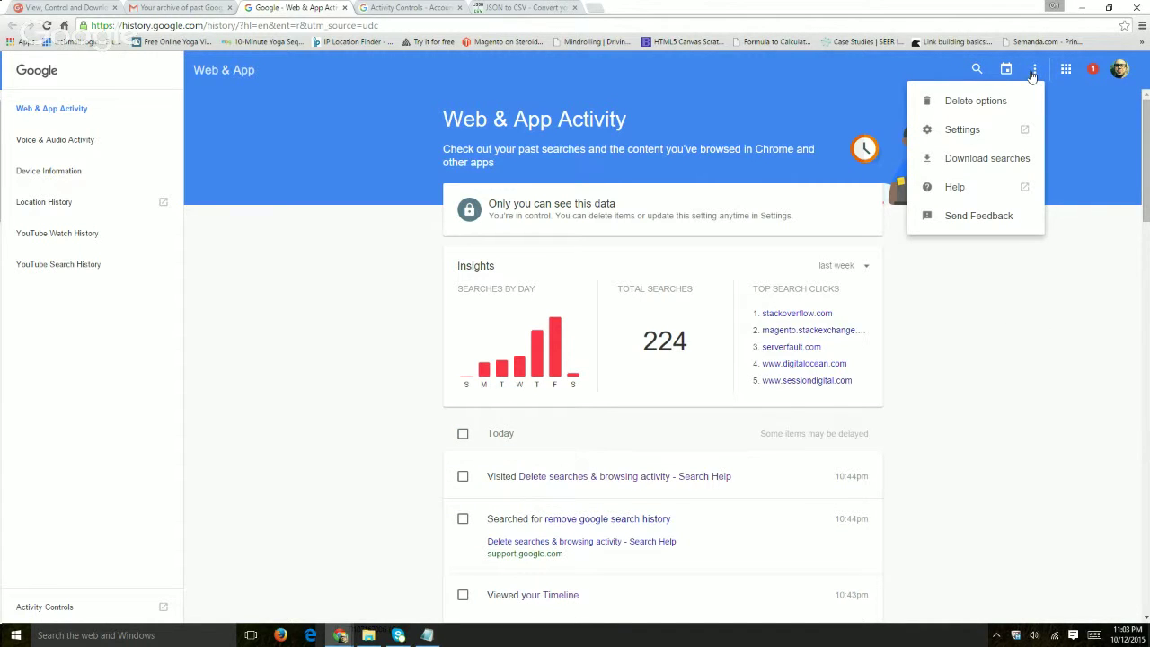
click(976, 101)
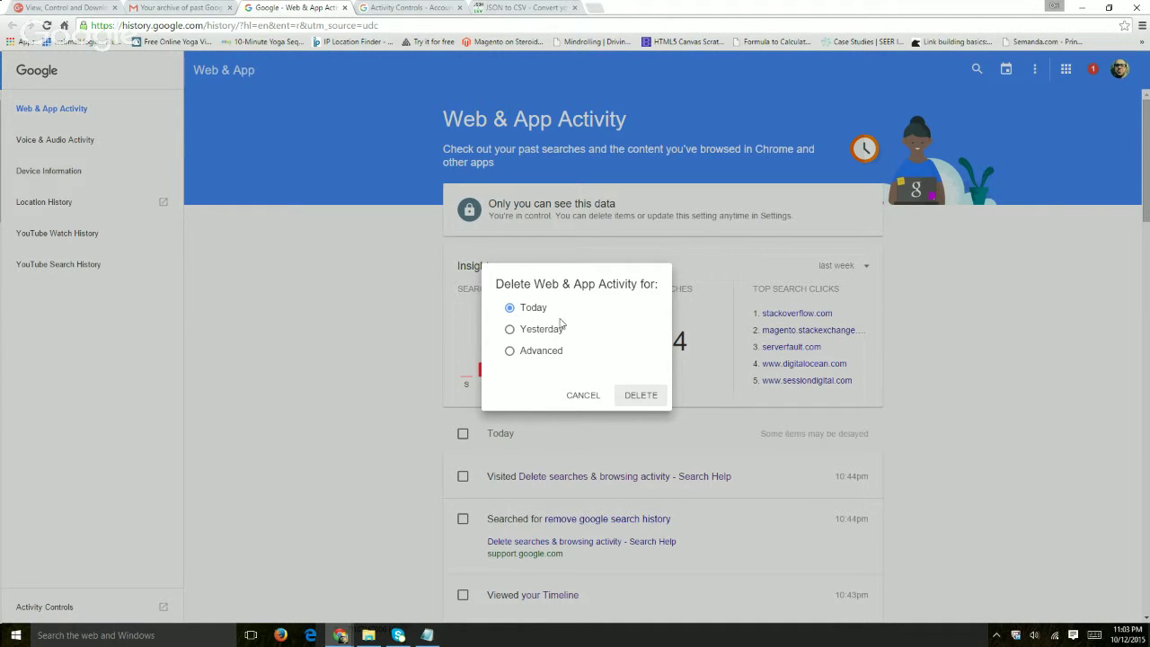
click(543, 352)
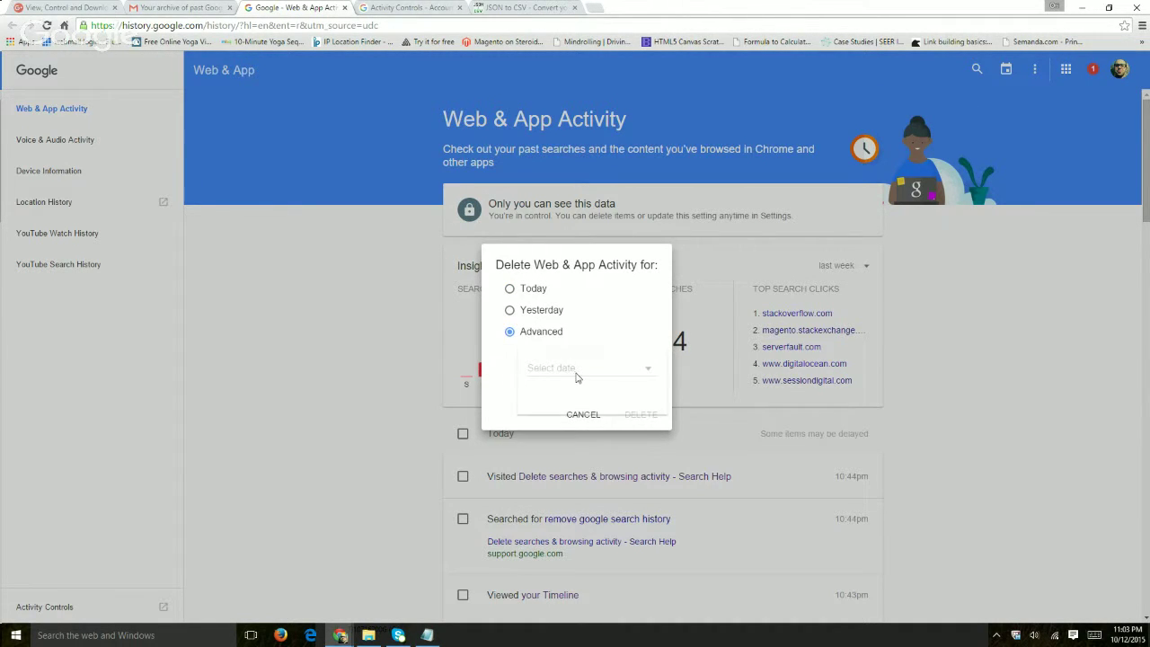
click(577, 371)
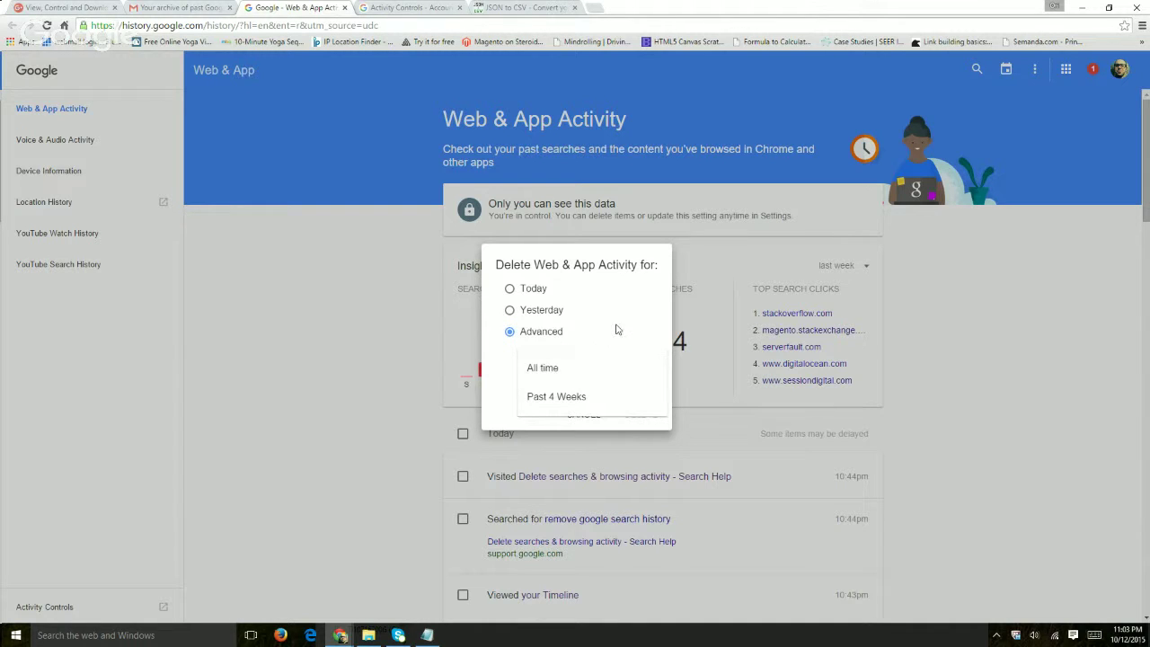
click(617, 346)
Cancel the deletion and switch to the Gmail message 'Your archive of past Google searches is ready'
click(577, 418)
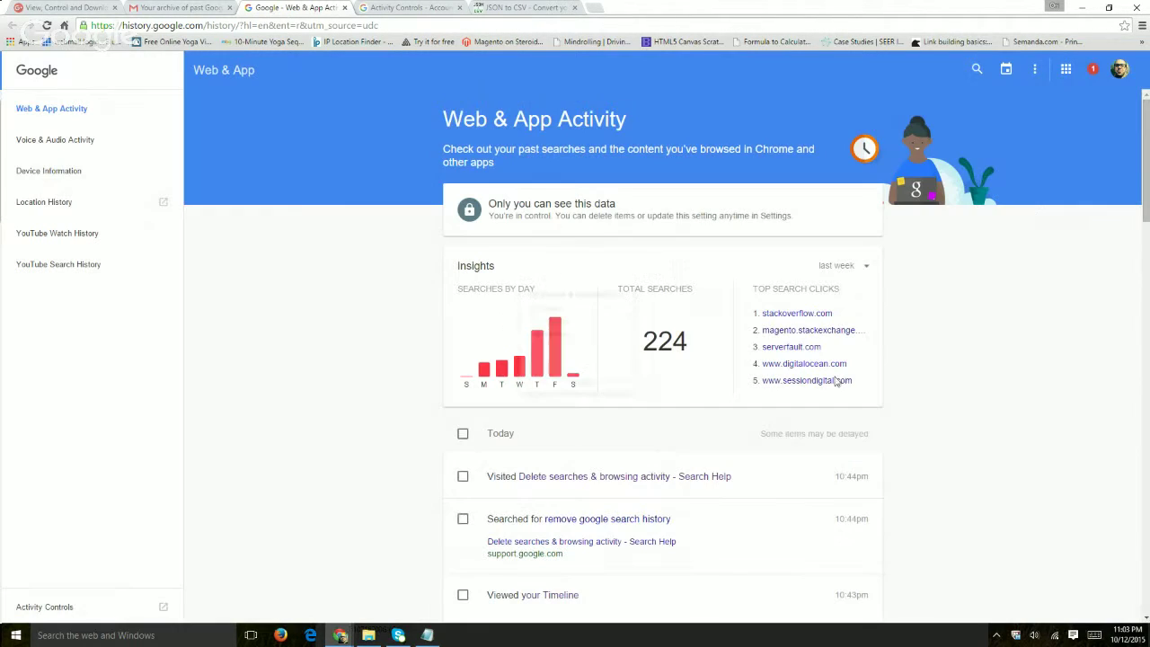
click(1035, 69)
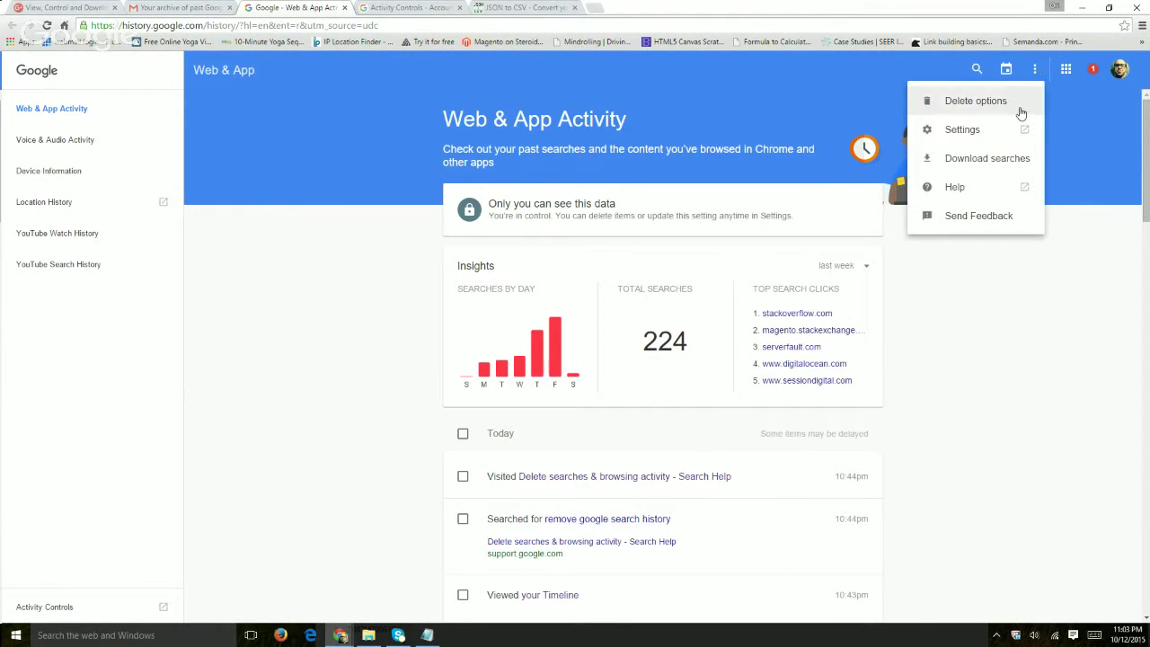
click(995, 384)
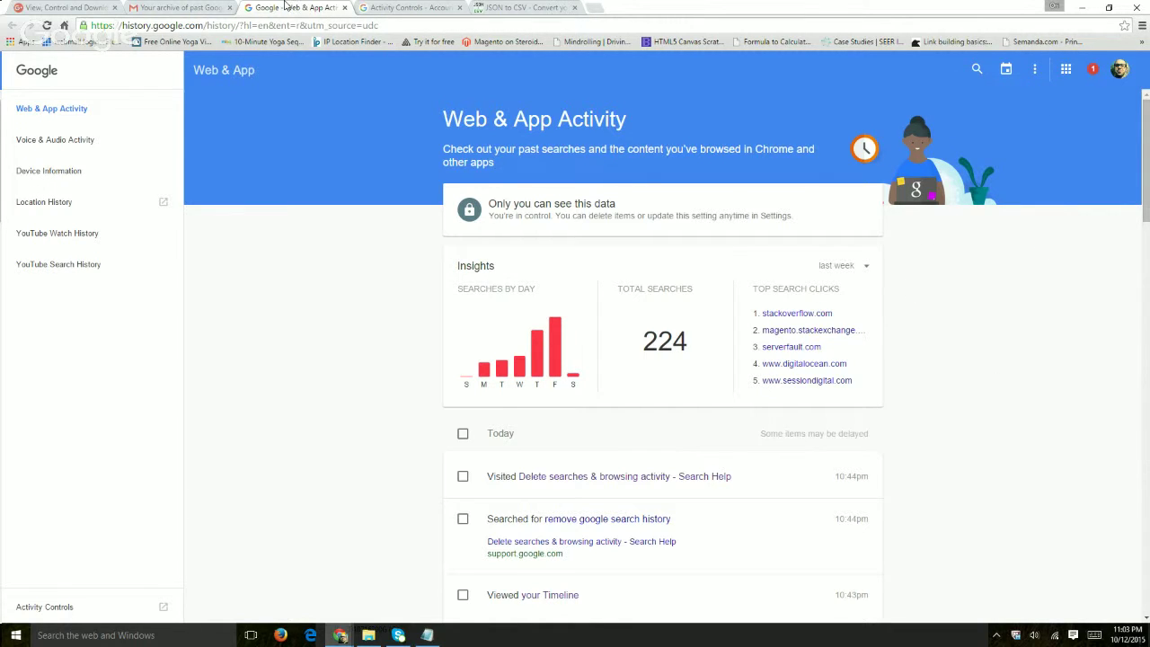
click(191, 7)
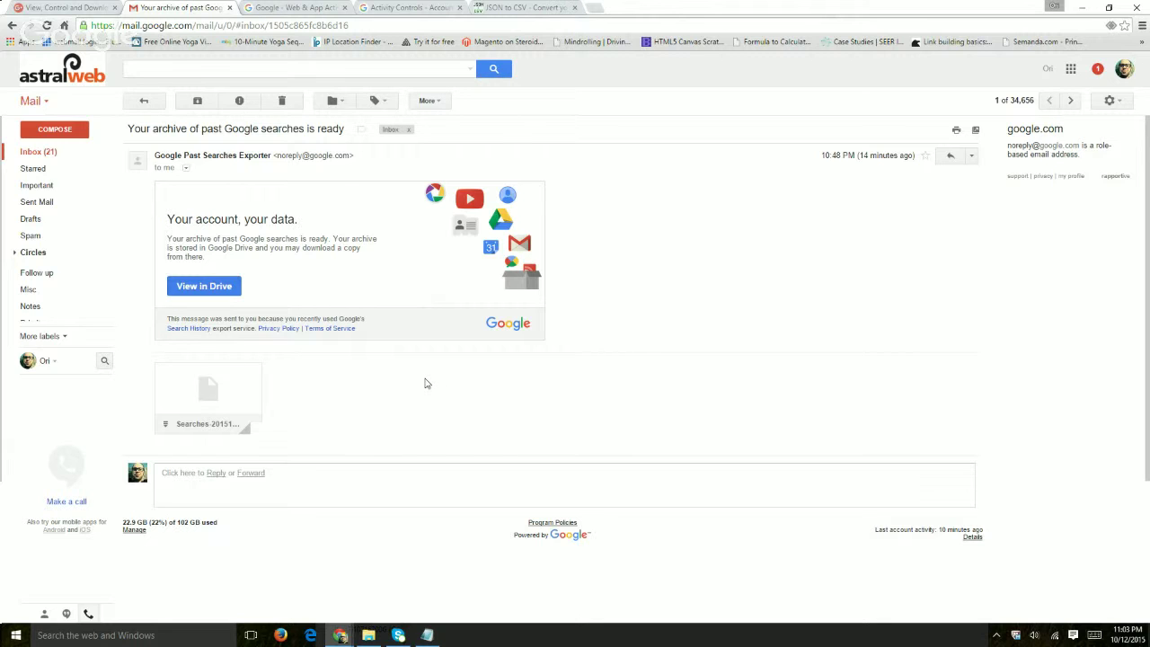
Move and enlarge the Searches folder window and widen the Name column to show full JSON file names
click(368, 635)
drag(530, 322, 348, 75)
drag(805, 413, 1027, 573)
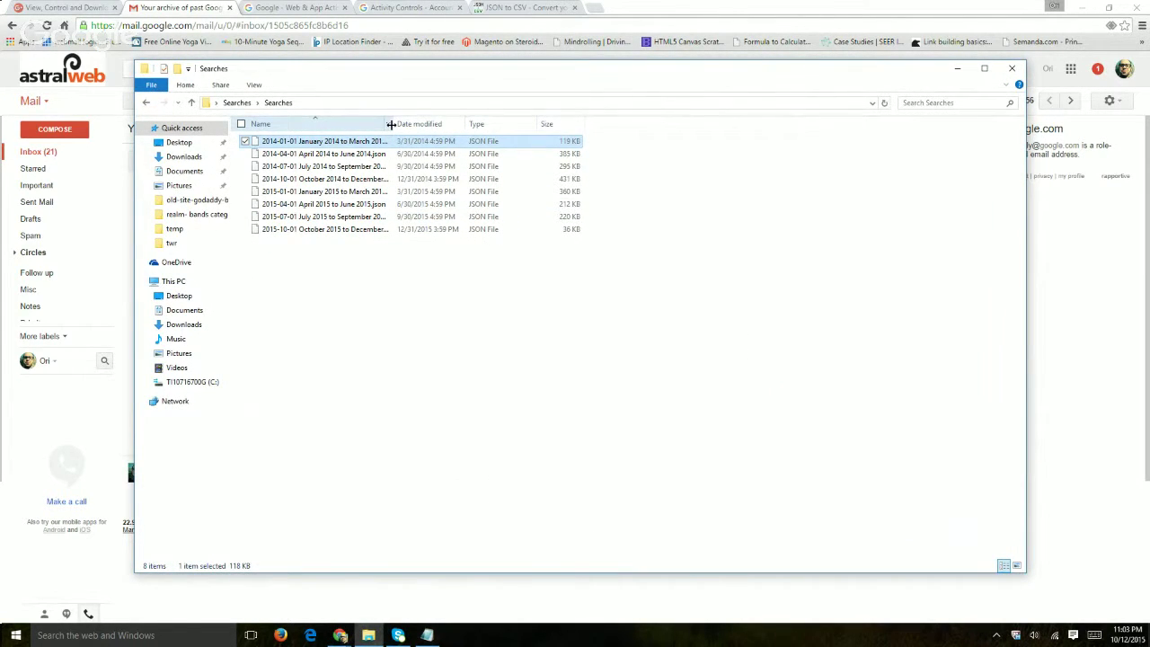
drag(391, 125, 474, 125)
click(430, 351)
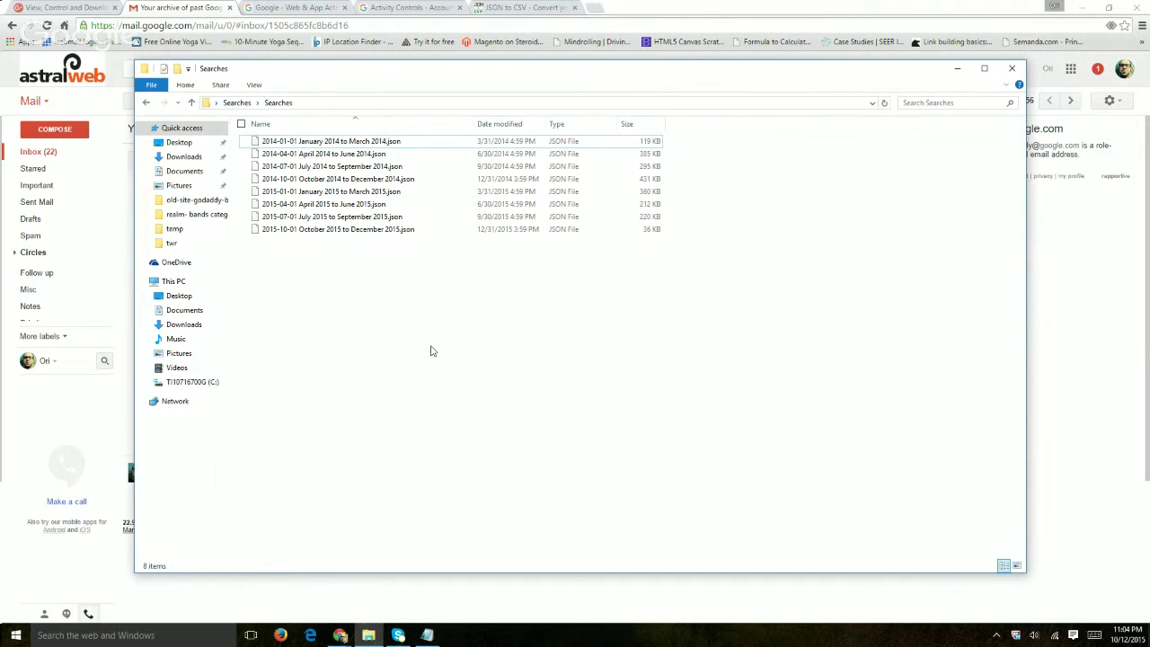
Switch to json-csv.com, select the January–March 2014 JSON file, and clear a mistaken paste from the input box
click(515, 7)
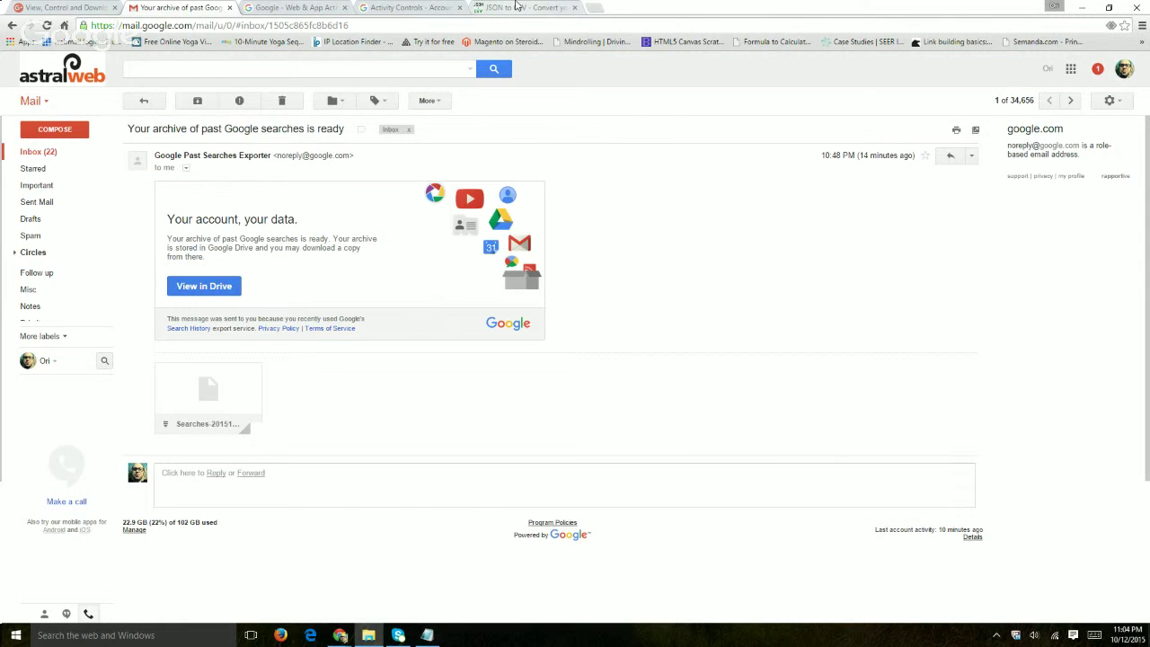
click(516, 7)
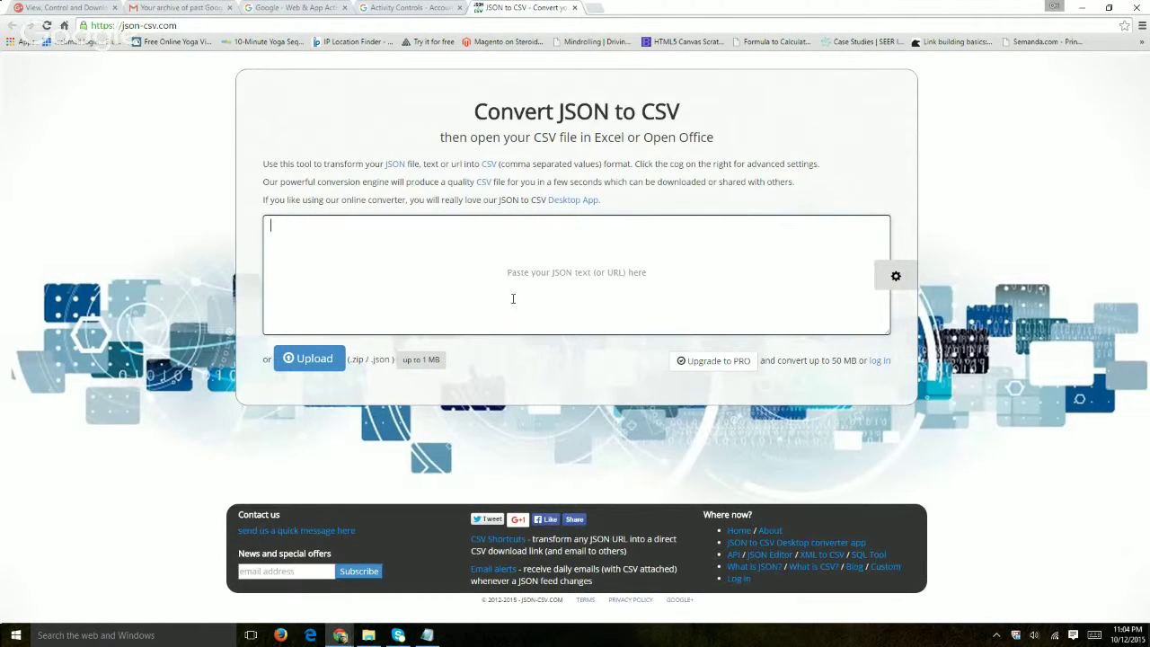
click(369, 636)
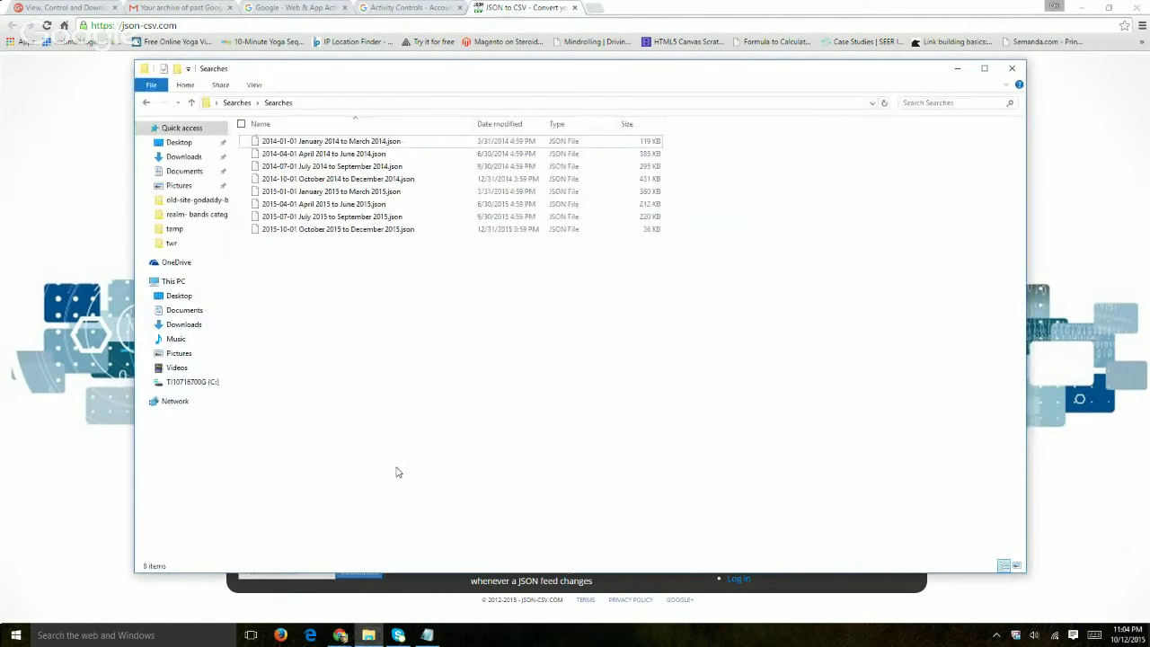
click(350, 144)
right_click(351, 146)
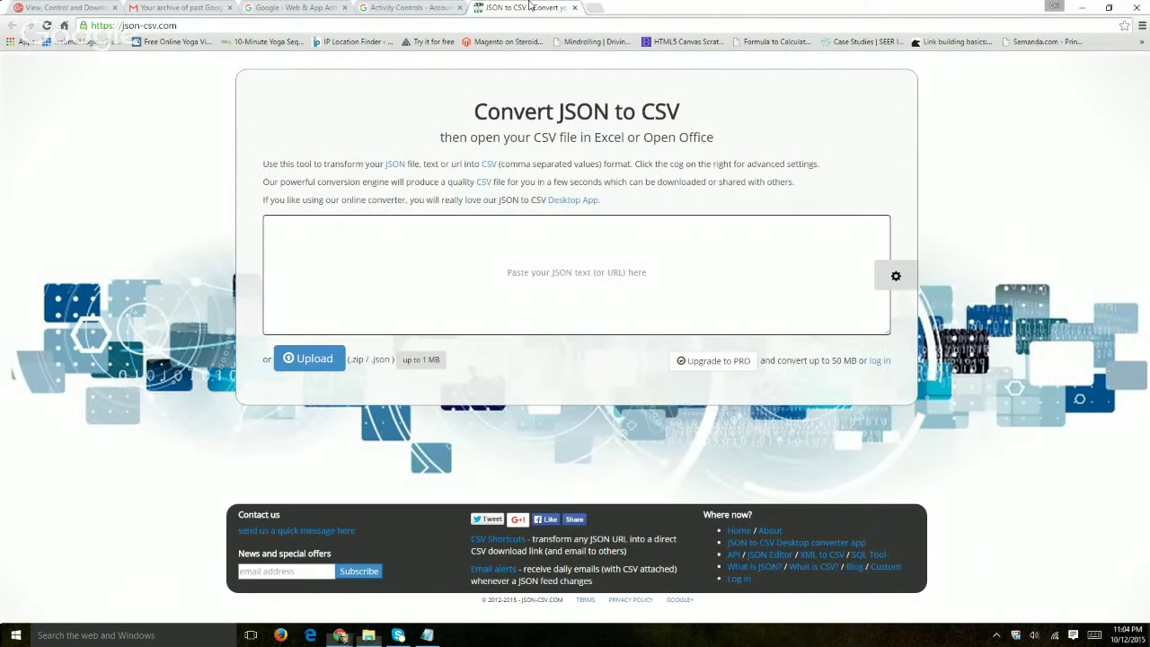
click(500, 243)
key(ctrl+v)
key(ctrl+a)
key(BackSpace)
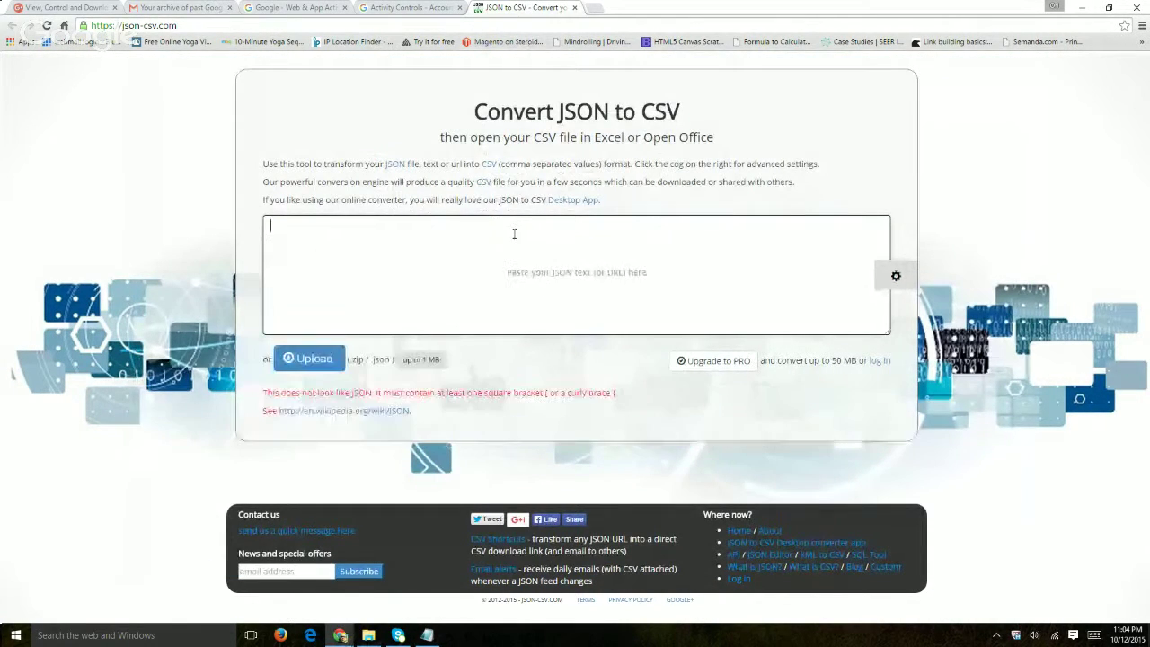
Copy the January–March 2014 JSON contents from a text editor and paste them into the converter
click(368, 635)
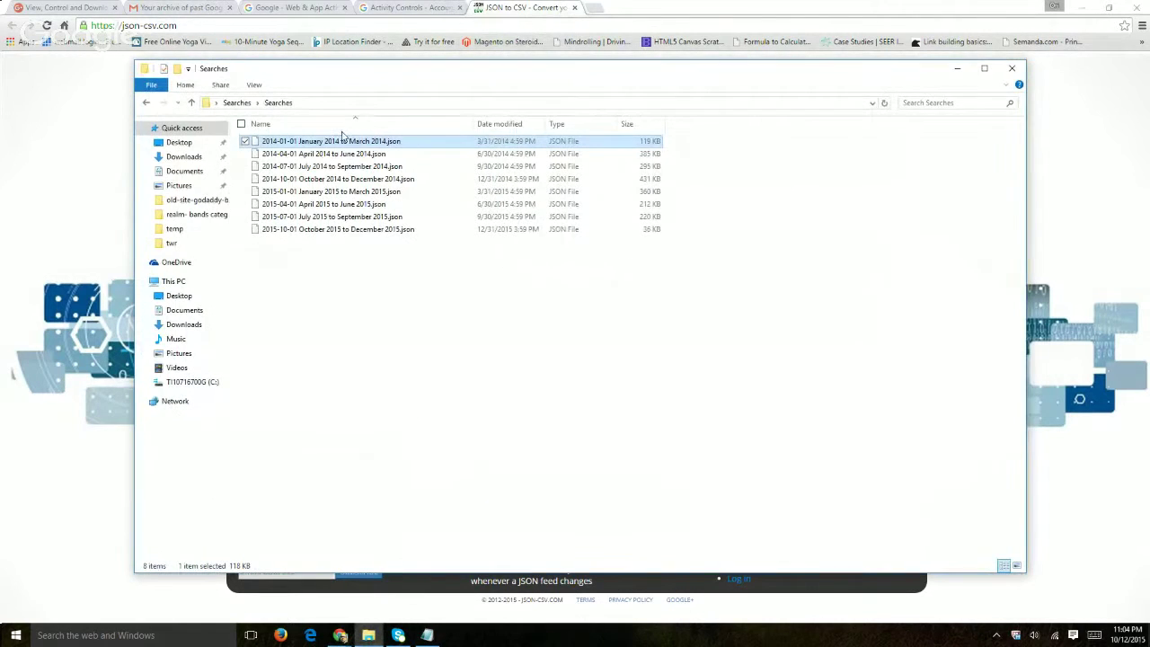
right_click(350, 142)
click(297, 161)
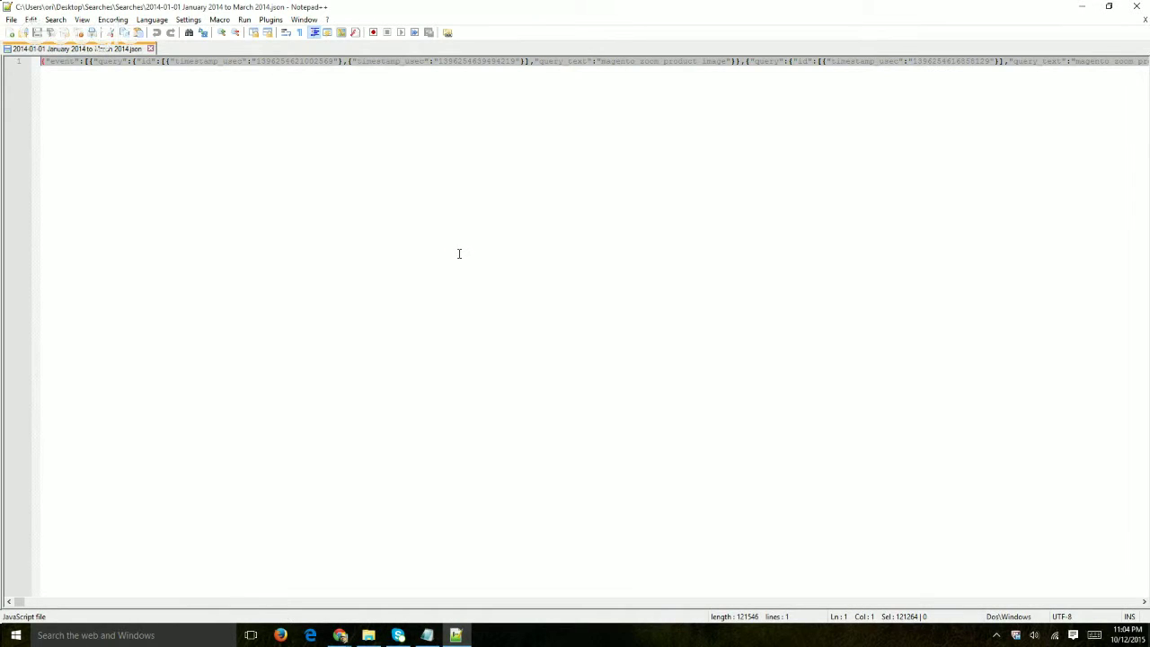
click(1137, 6)
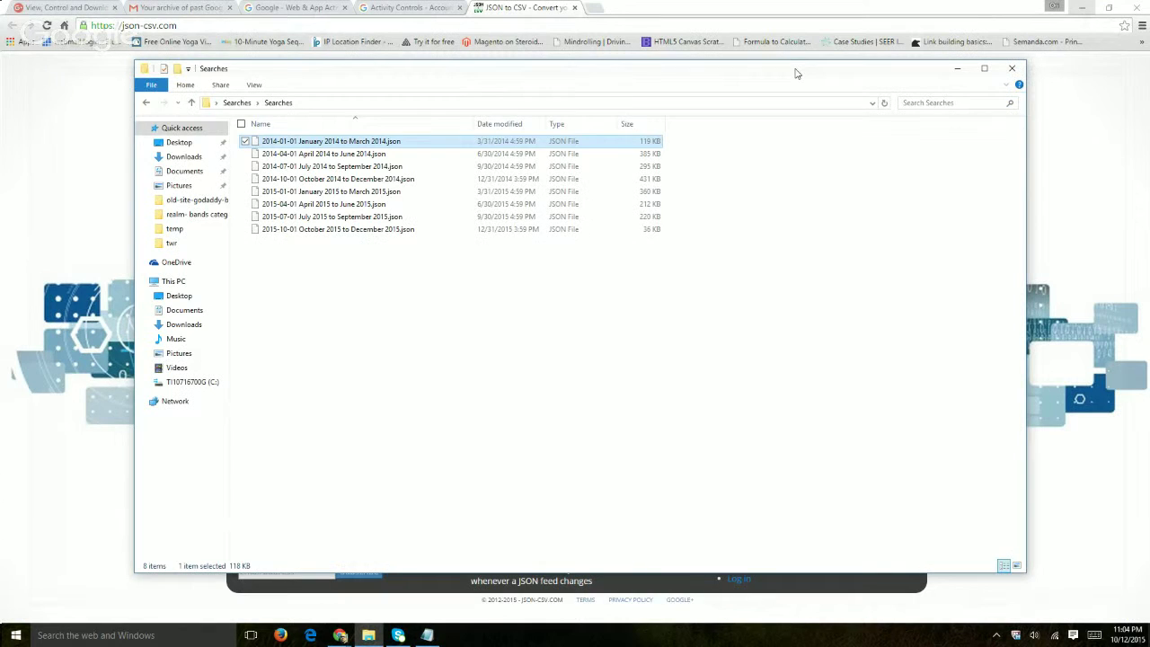
key(alt+Tab)
click(518, 252)
key(ctrl+v)
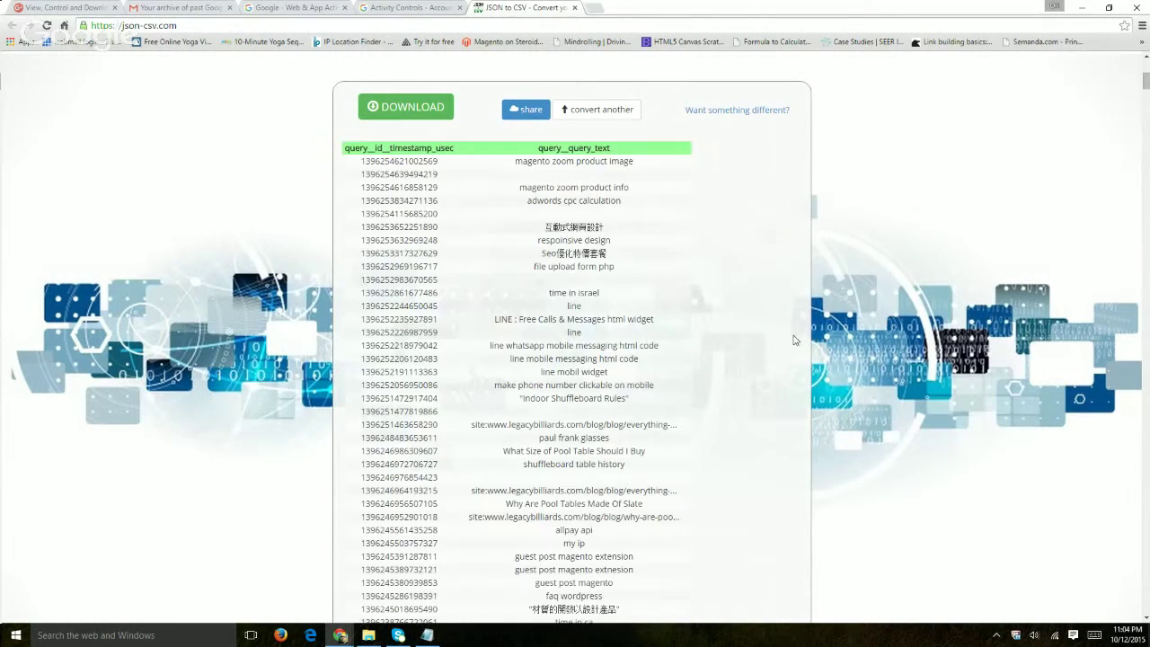
Highlight the first timestamp and the query 'magento zoom product image', then bring up the Searches folder
drag(364, 162, 433, 167)
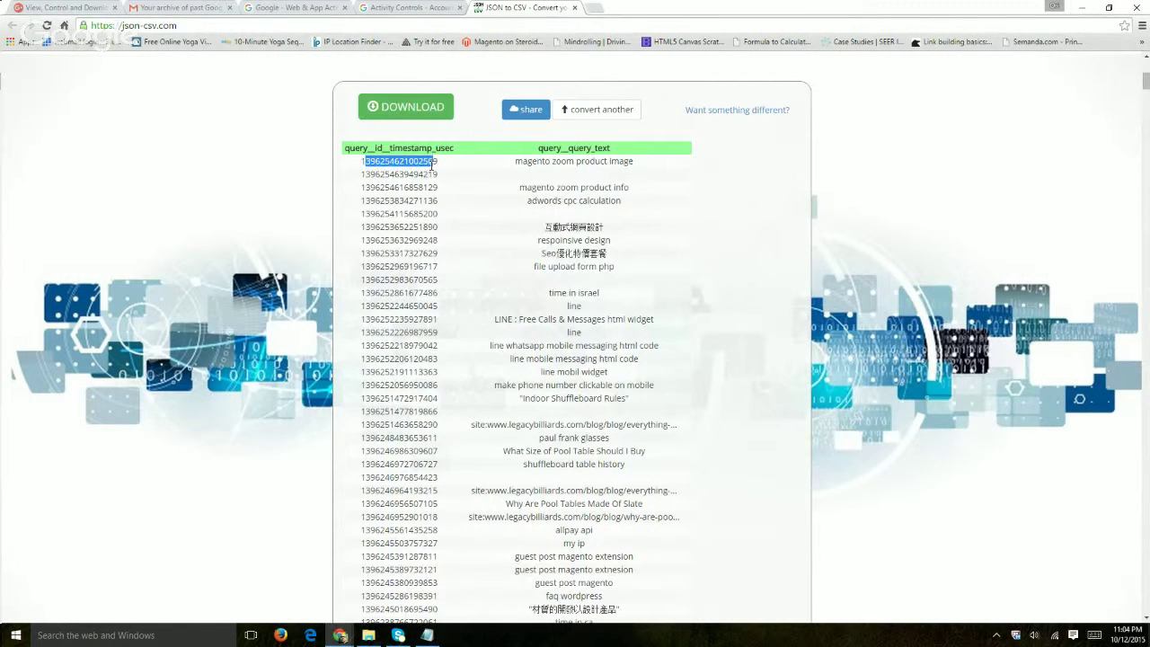
drag(516, 161, 634, 164)
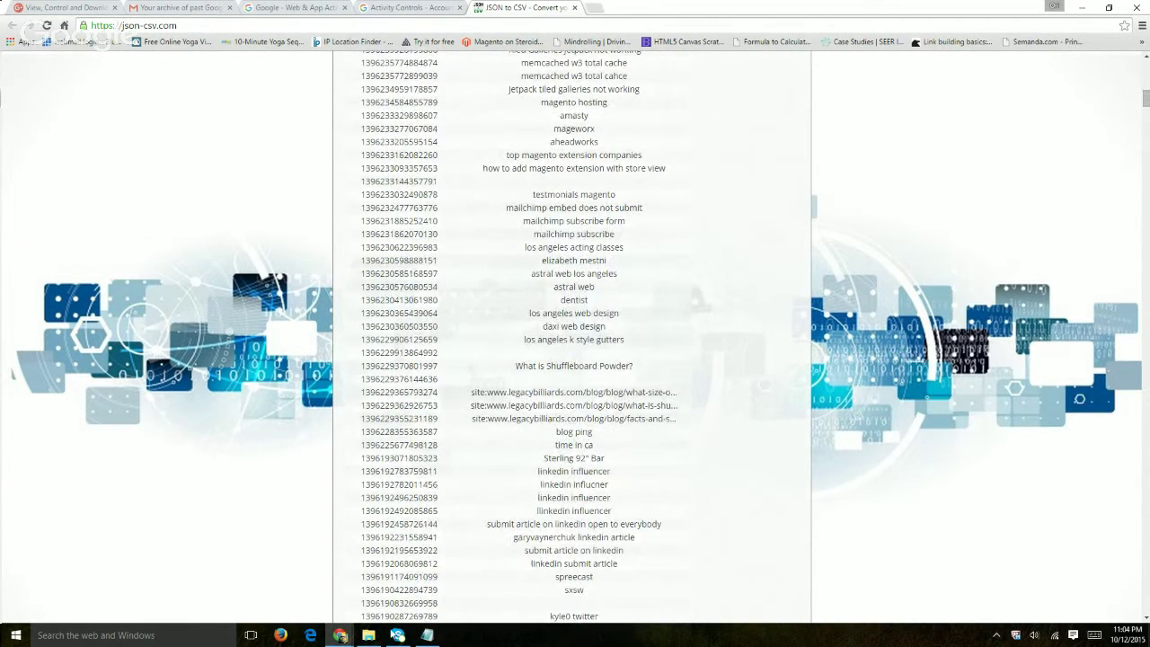
click(368, 636)
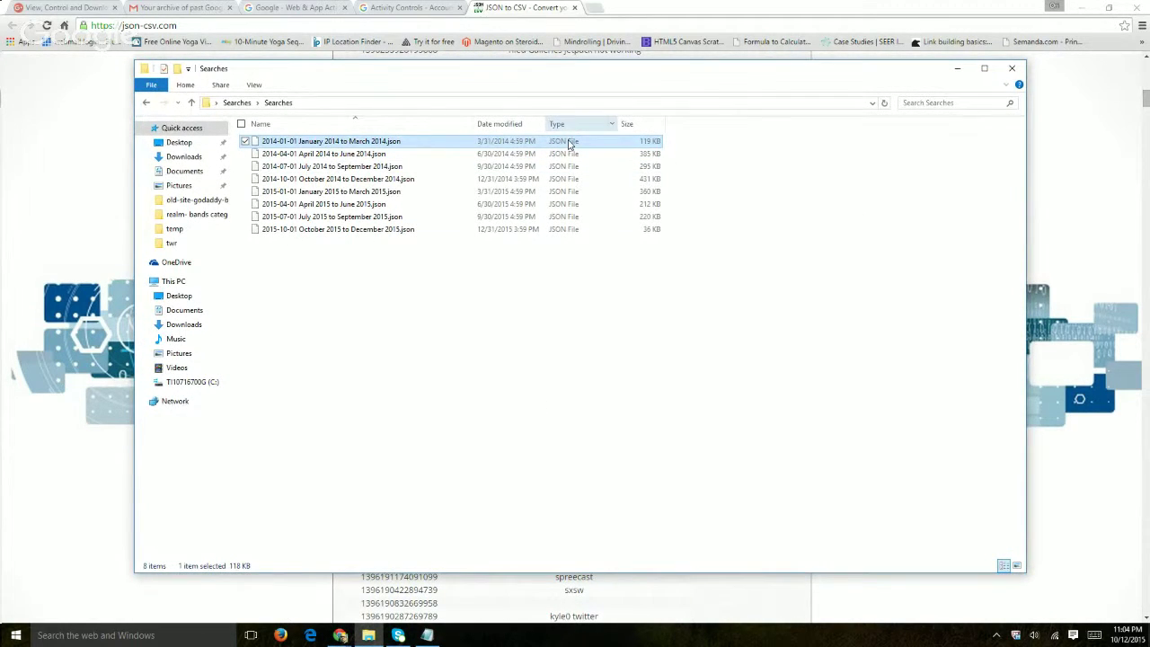
Bring the json-csv.com results back in front and scroll through the timestamp and query rows
click(532, 9)
scroll(758, 328, up, 15)
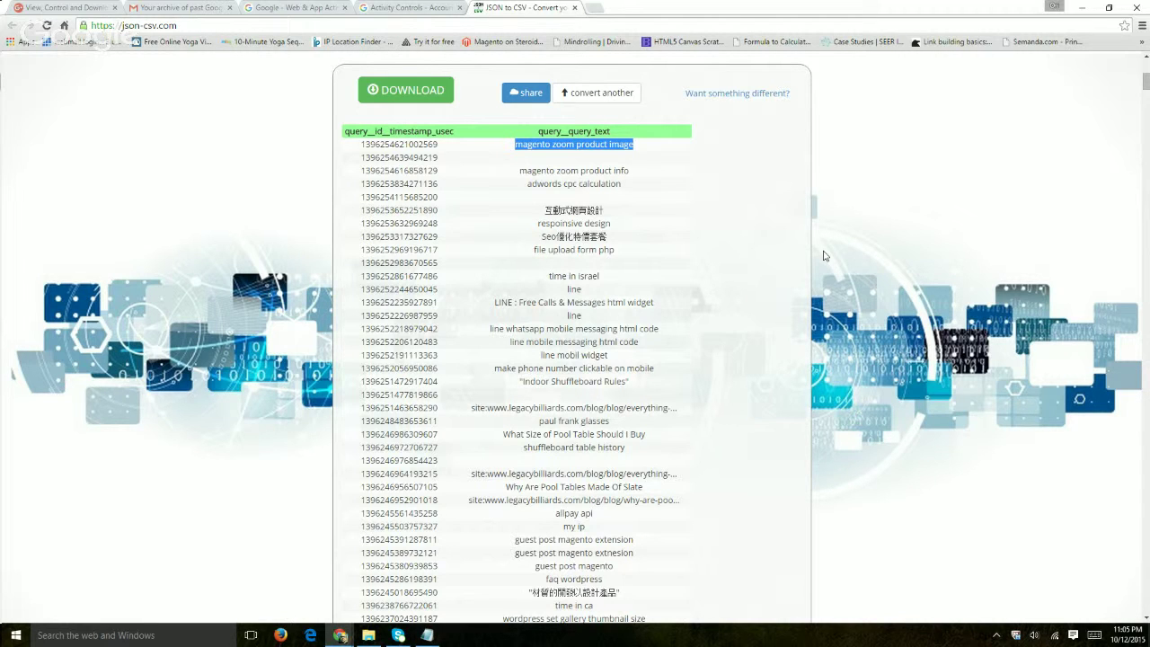
scroll(651, 274, down, 1)
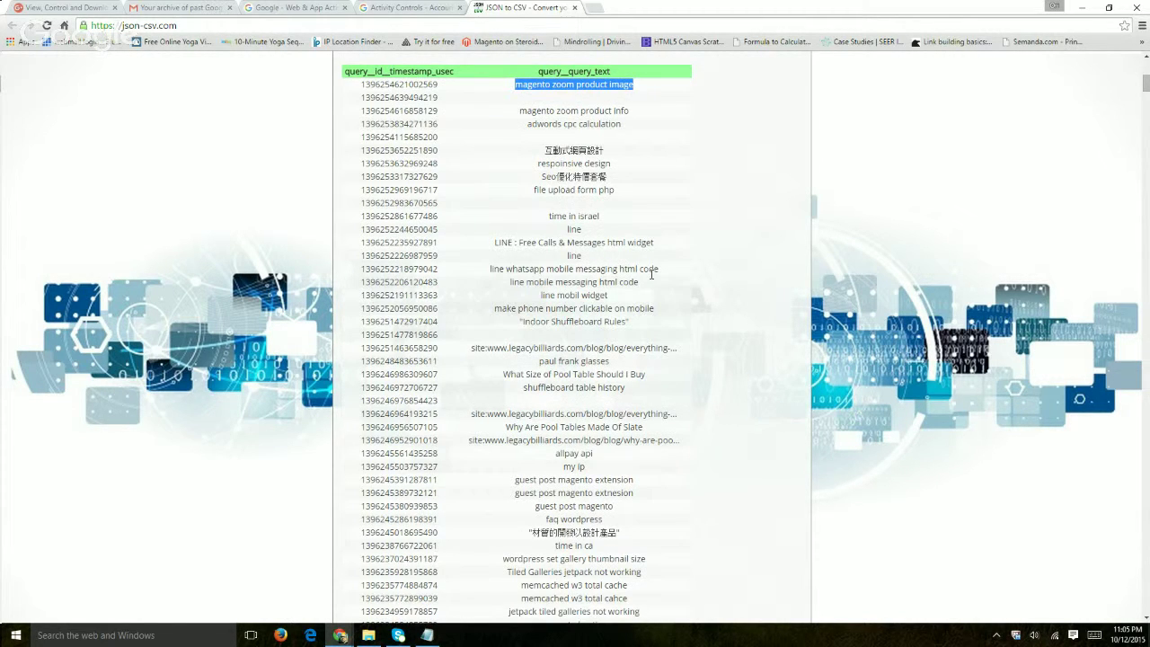